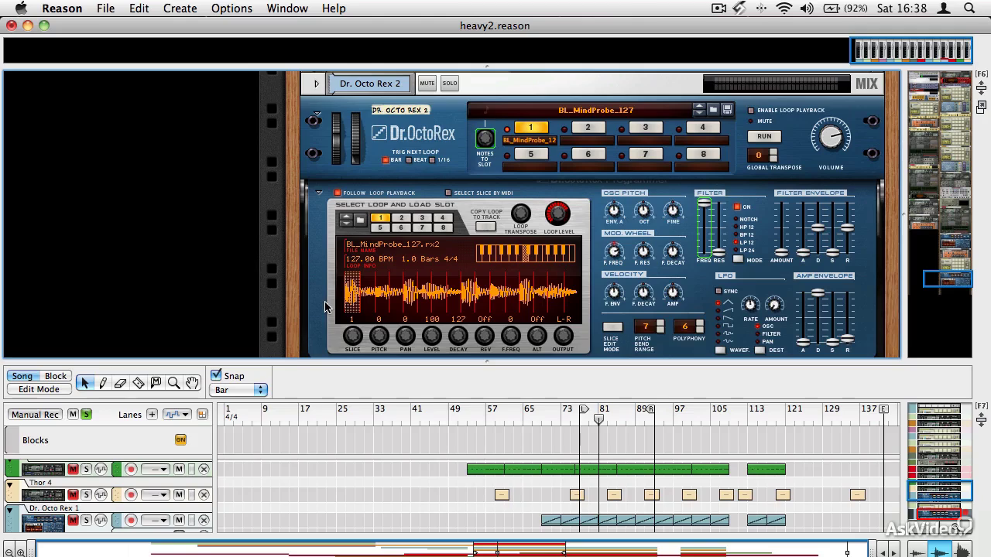
Set the loop locators to bars 81 and 89 and play back the start of the looped section.
scroll(323, 308, "down", 2)
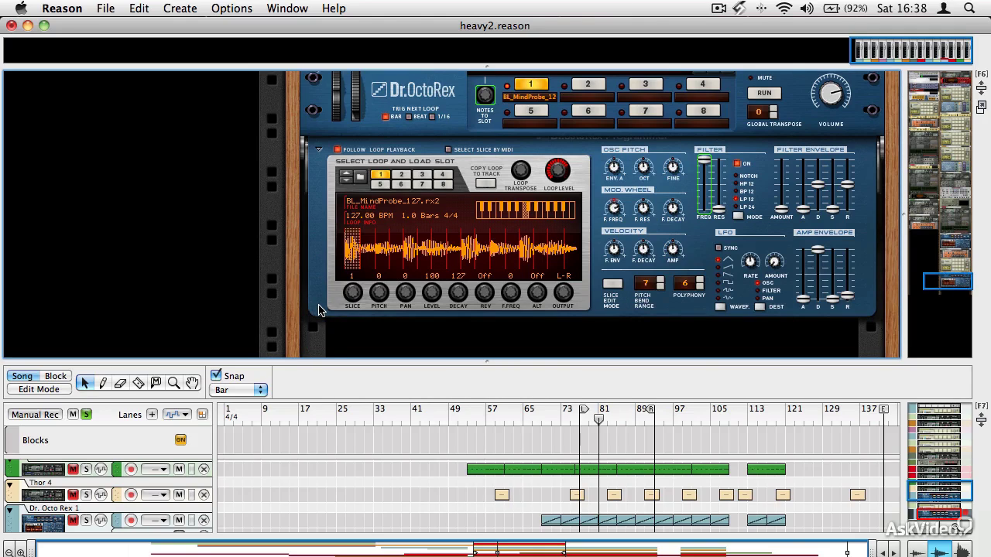
left_click(318, 310)
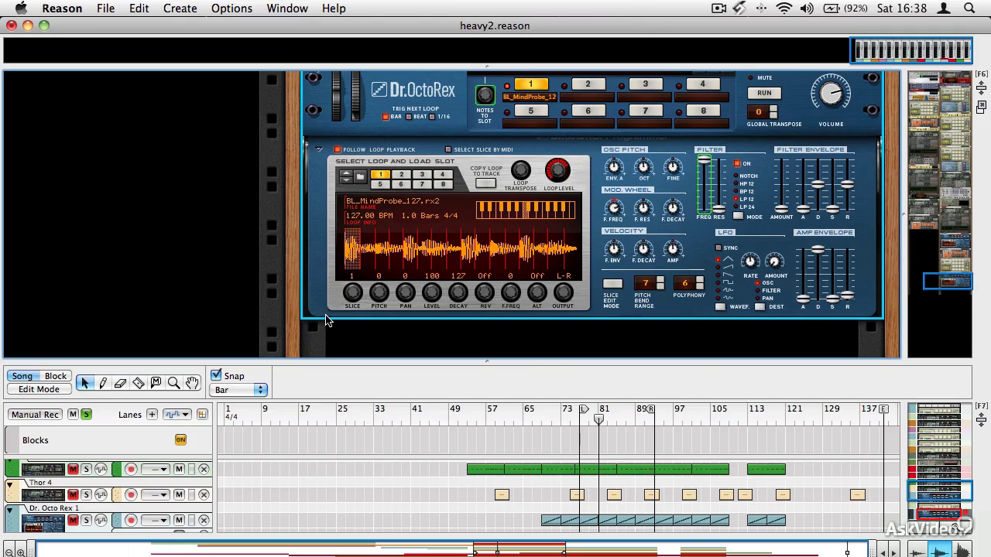
left_click(600, 414, "alt")
left_click(635, 415, "super")
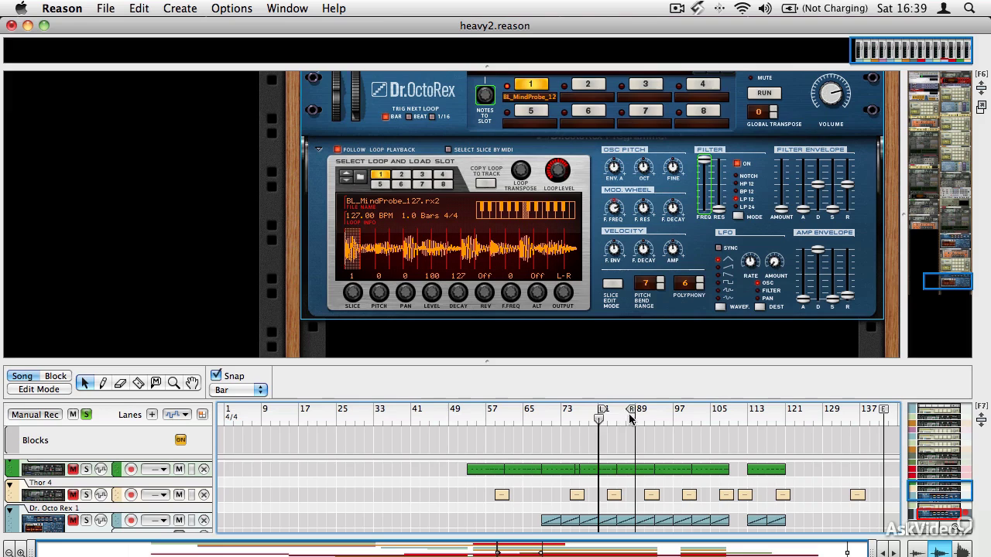
left_click_drag(623, 418, 604, 420)
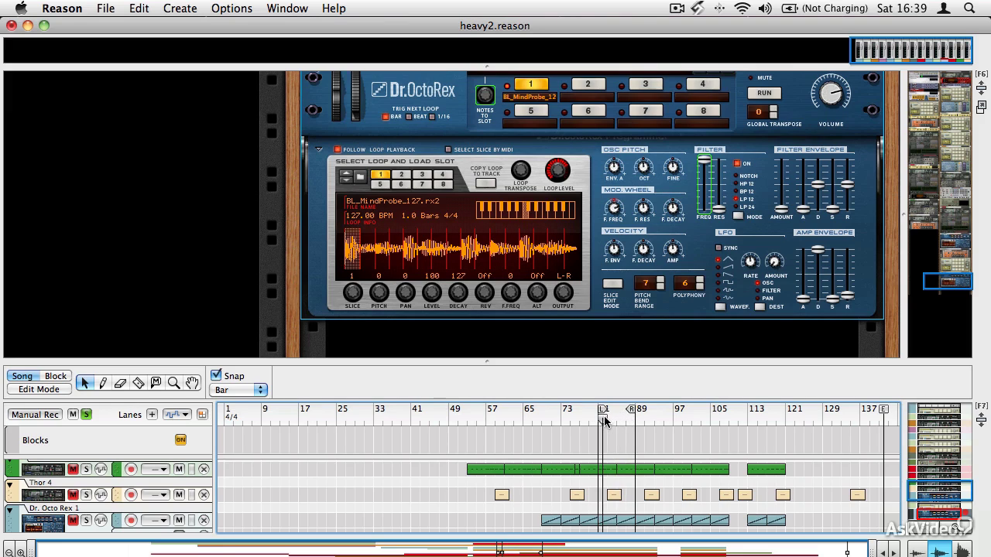
key("space")
key("space")
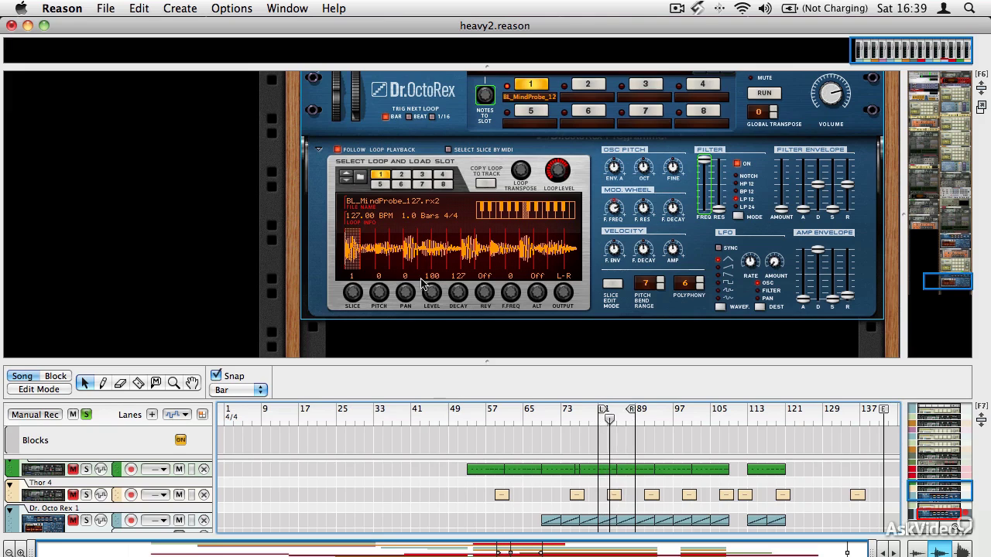
Add an RV7000 Advanced Reverb to the Dr. Octo Rex 2 device from the effects list.
left_click(317, 271)
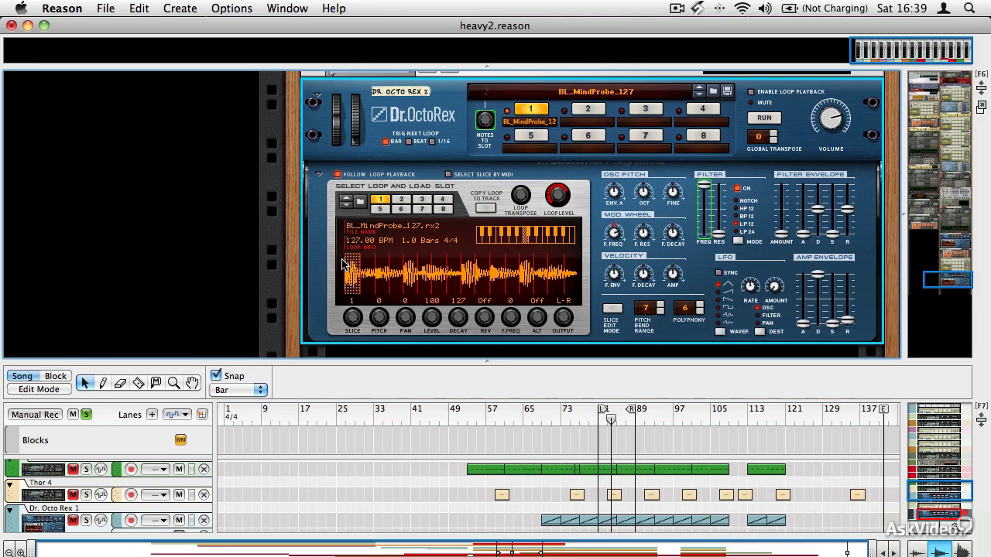
left_click(308, 8)
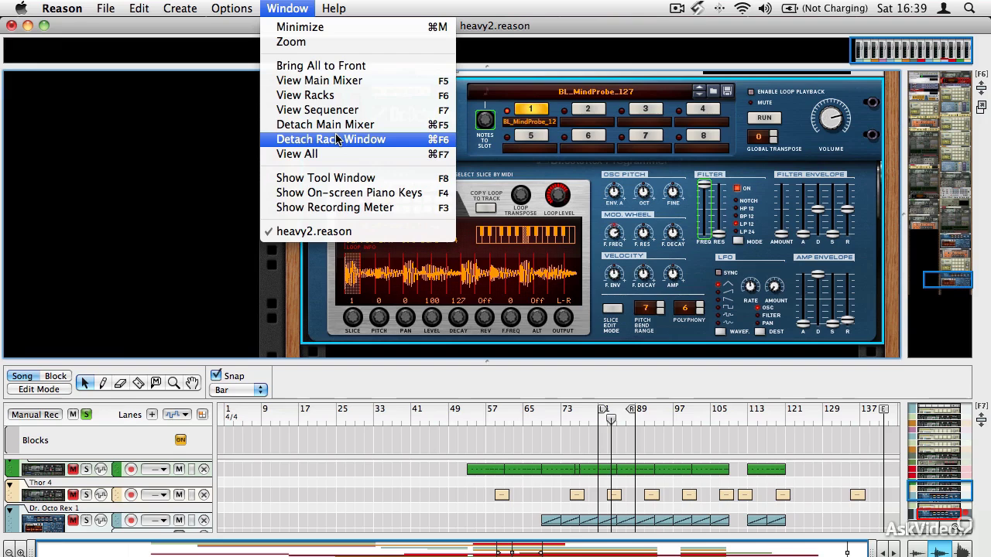
left_click(350, 178)
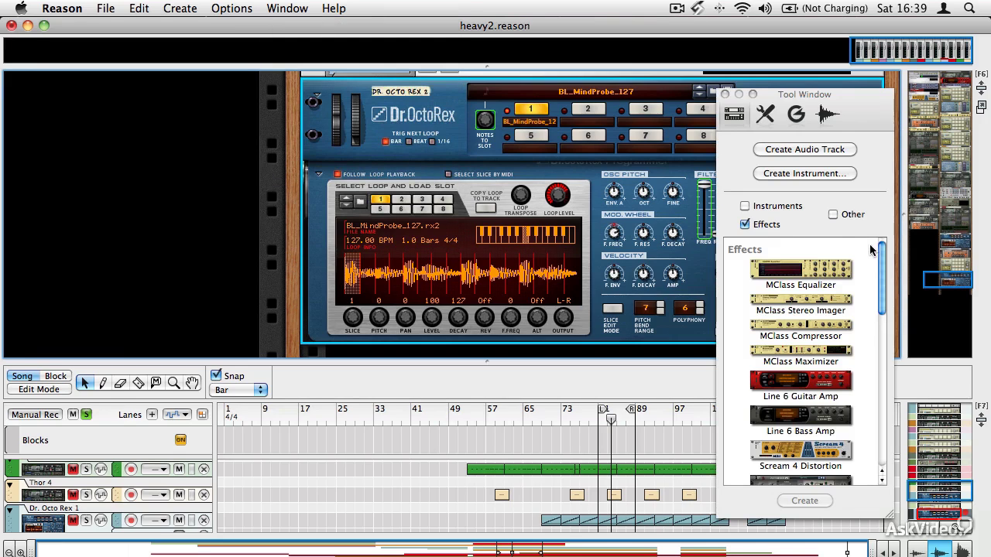
scroll(867, 259, "down", 5)
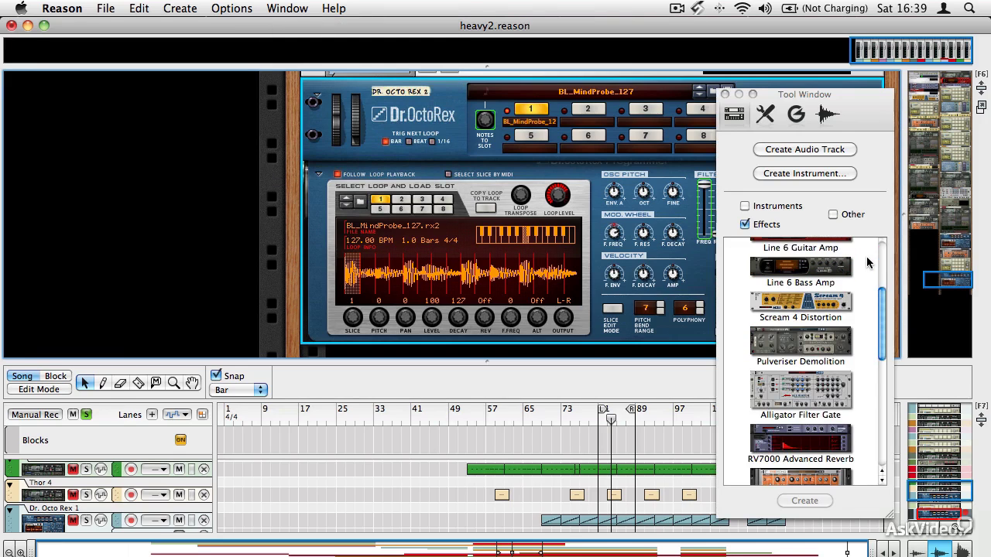
scroll(868, 259, "down", 3)
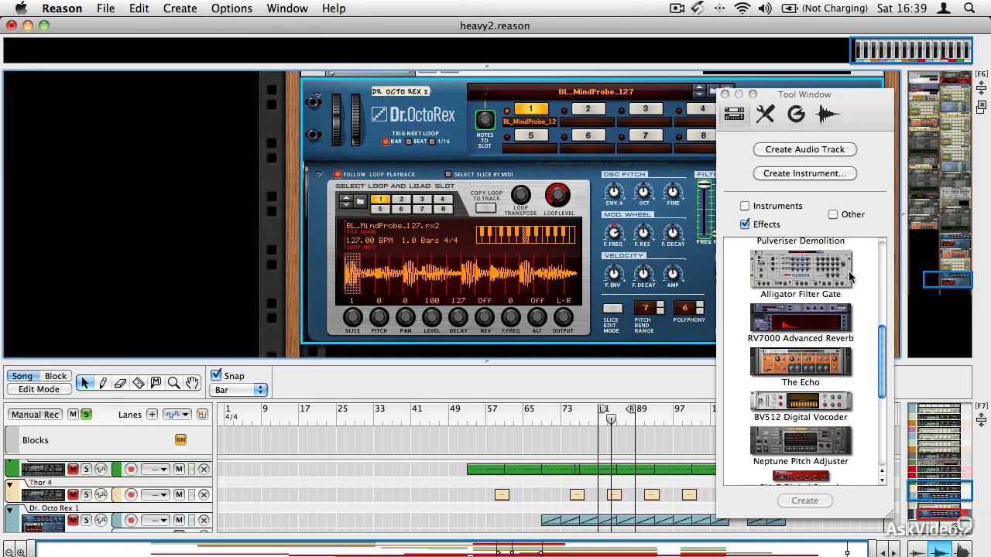
left_click_drag(790, 321, 427, 339)
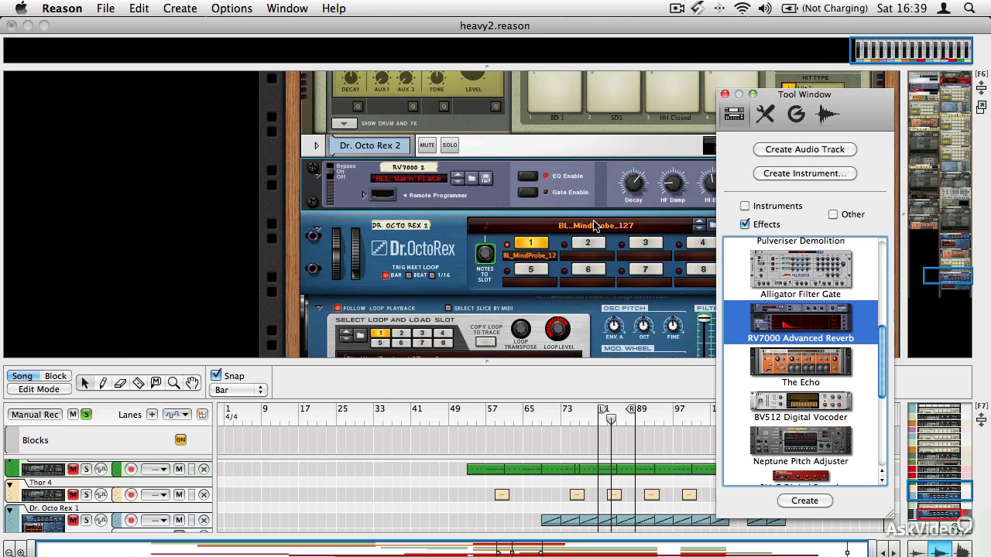
left_click(725, 94)
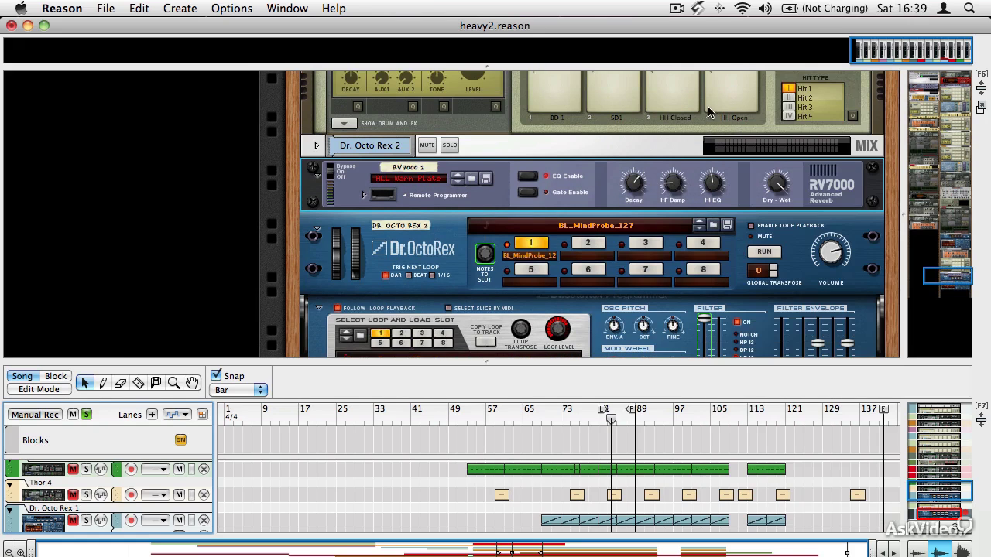
Create a Dry/Wet automation lane for the new RV7000 reverb and enlarge the sequencer area.
left_click(775, 184)
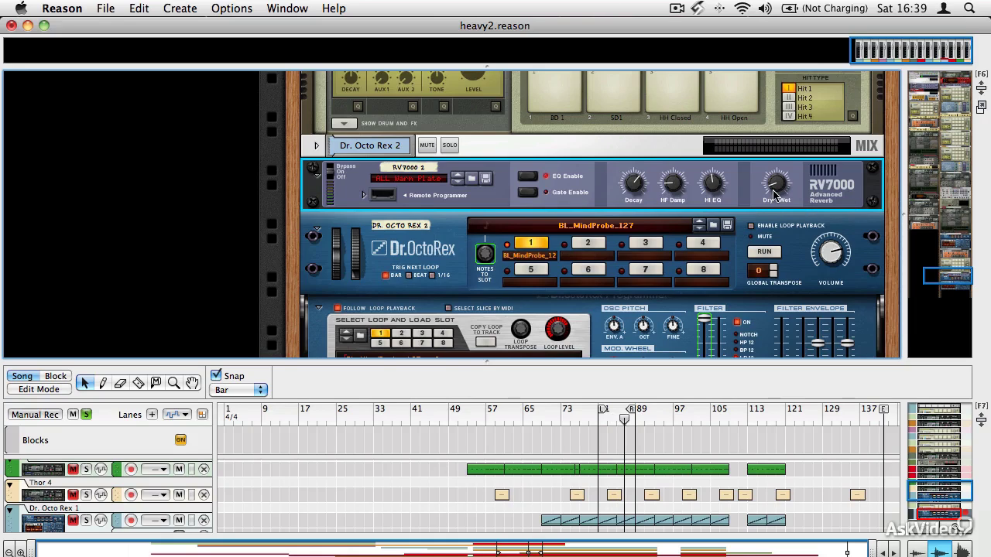
mouse_move(775, 194)
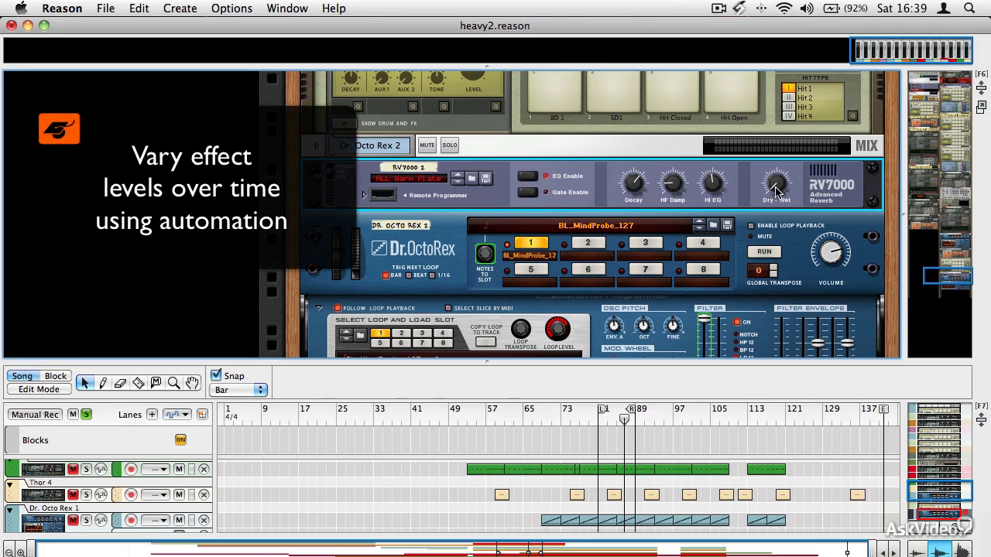
left_click(777, 188, "alt")
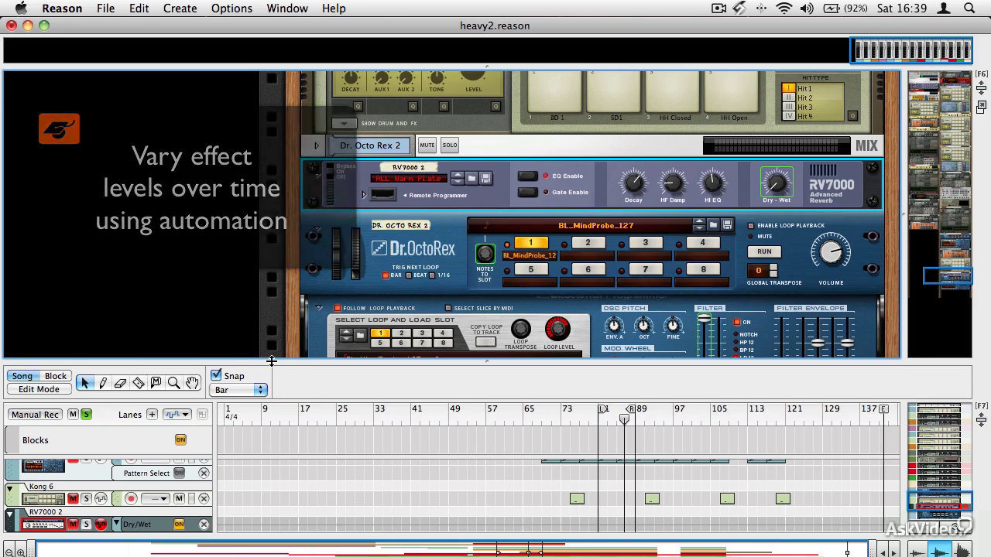
left_click_drag(273, 361, 268, 334)
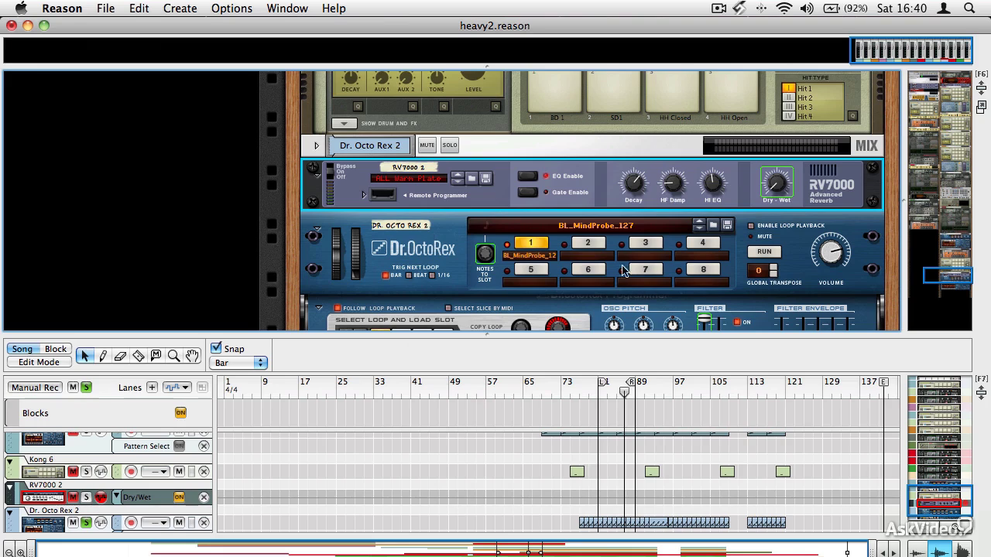
Record Dry/Wet automation on the RV7000 from bar 81, gradually raising the knob during playback.
left_click_drag(624, 395, 597, 396)
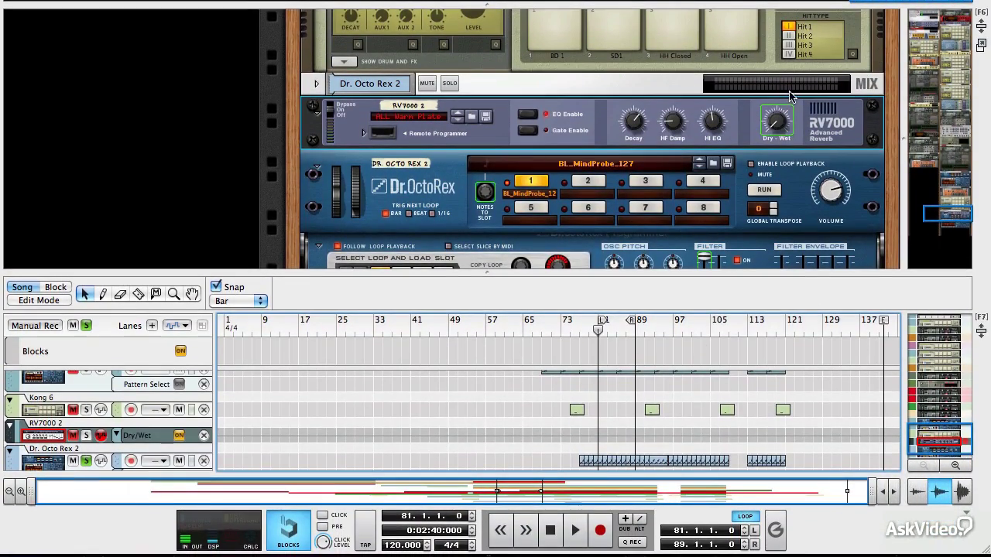
left_click(597, 529)
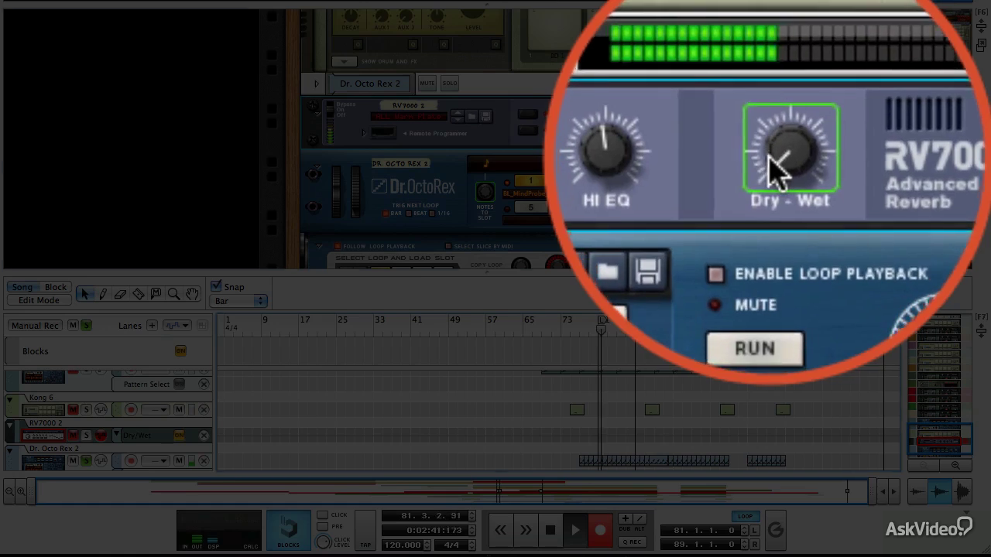
left_click_drag(768, 122, 757, 103)
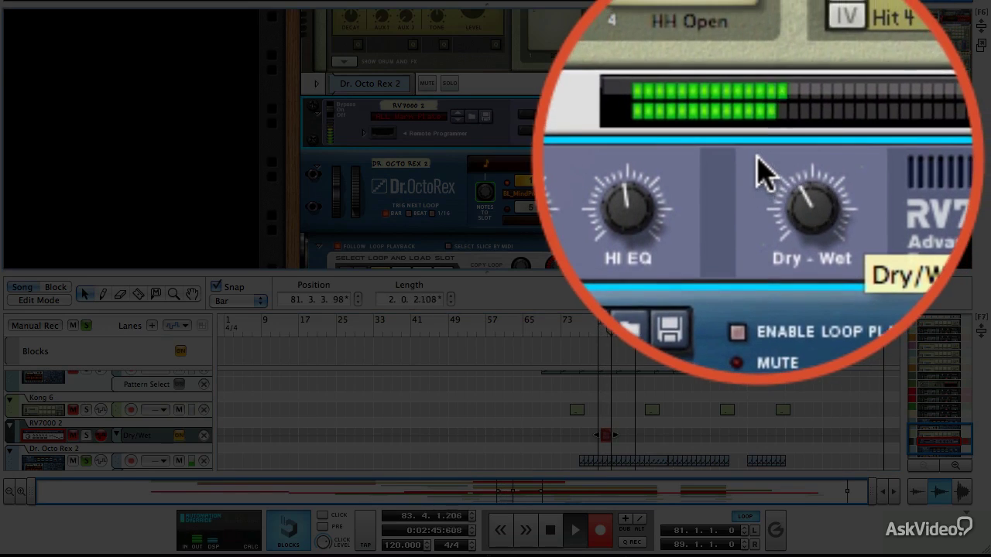
left_click_drag(762, 172, 759, 170)
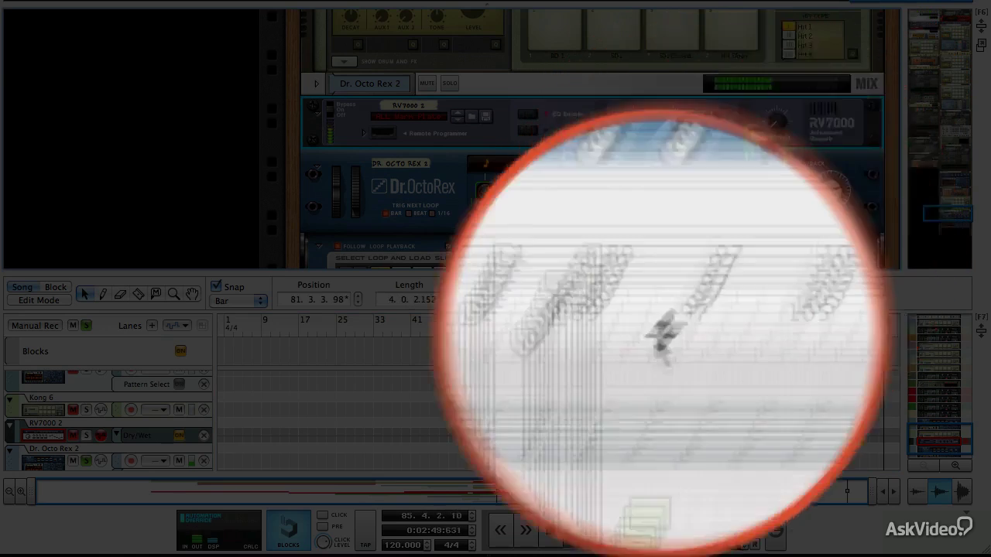
key("space")
Open the recorded Dry/Wet clip for editing and set its keypoint just before bar 85 to 65.
double_click(610, 468)
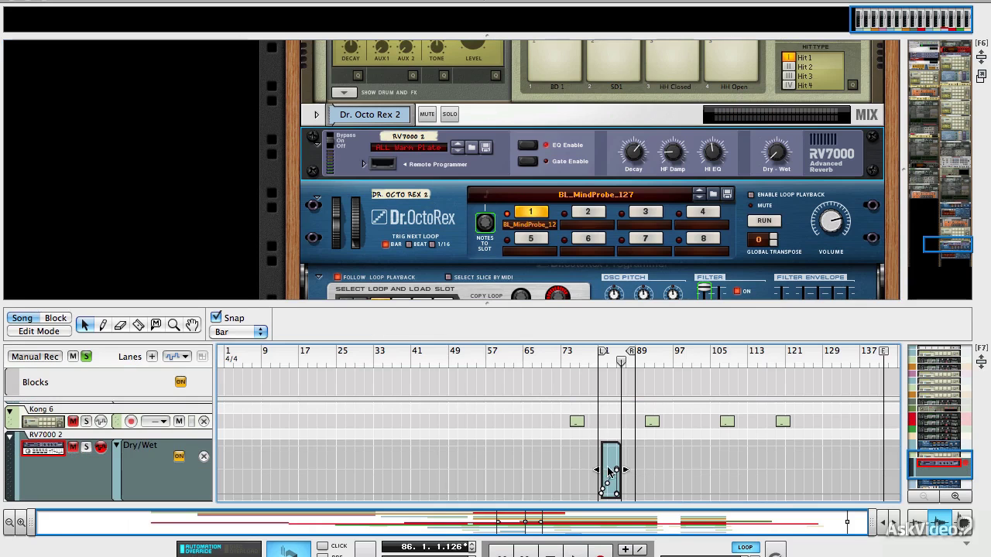
left_click(21, 525)
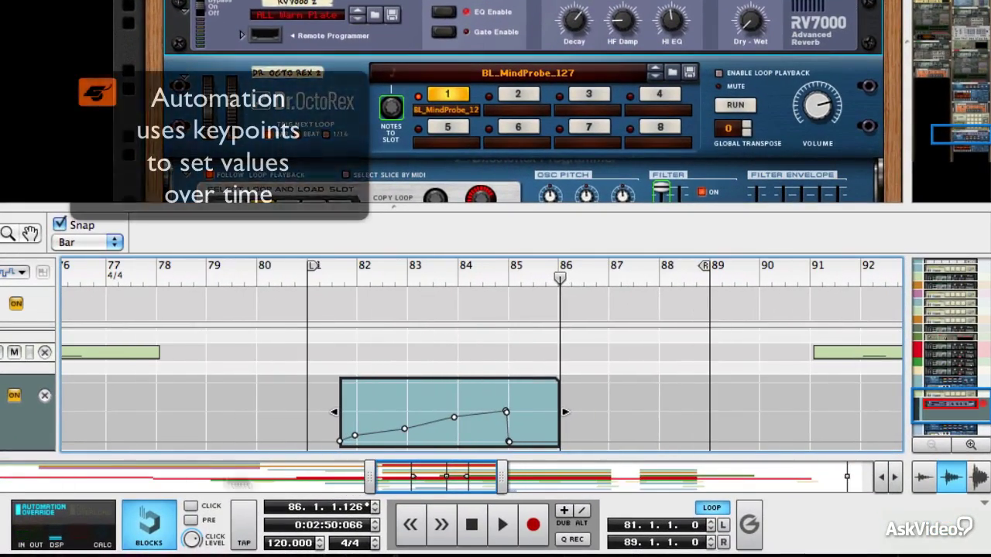
left_click(505, 412)
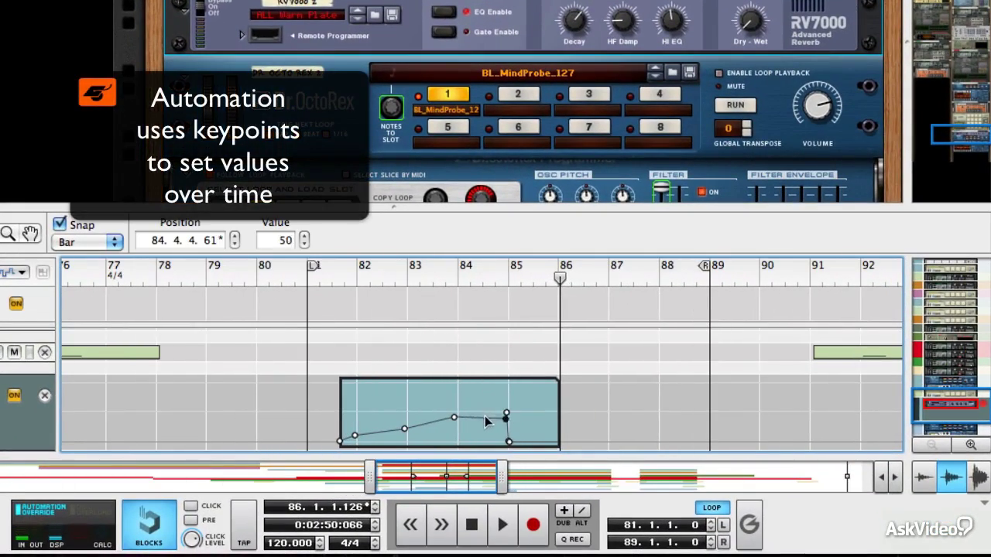
left_click_drag(485, 416, 483, 408)
Remove the duplicate keypoint just before bar 85 and reposition the remaining peak keypoint in the Dry/Wet clip.
right_click(505, 415)
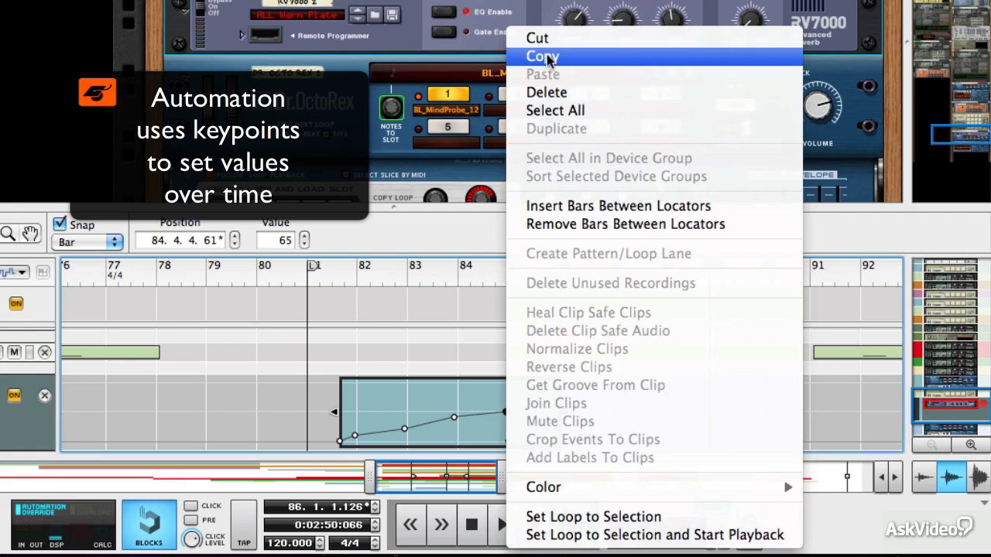
left_click(546, 20)
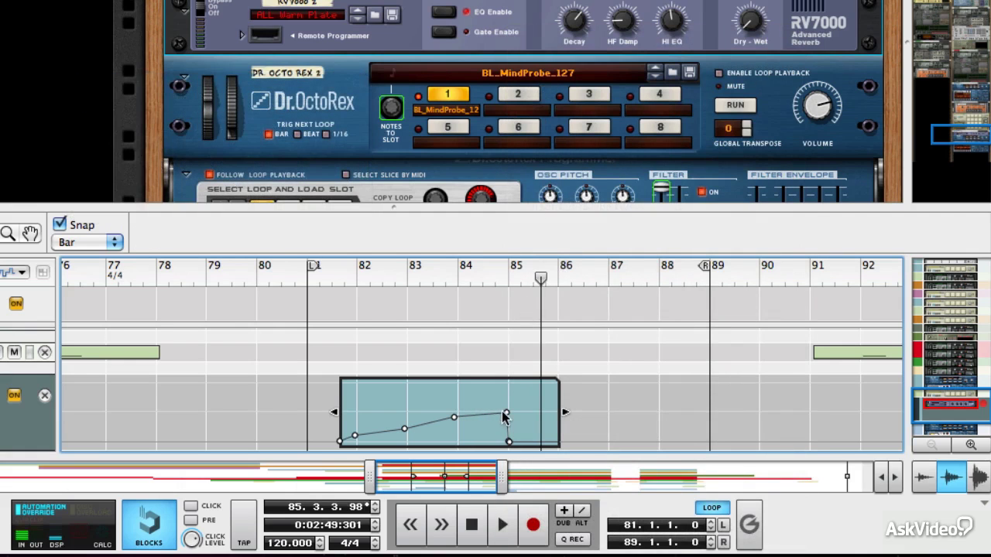
left_click(506, 412)
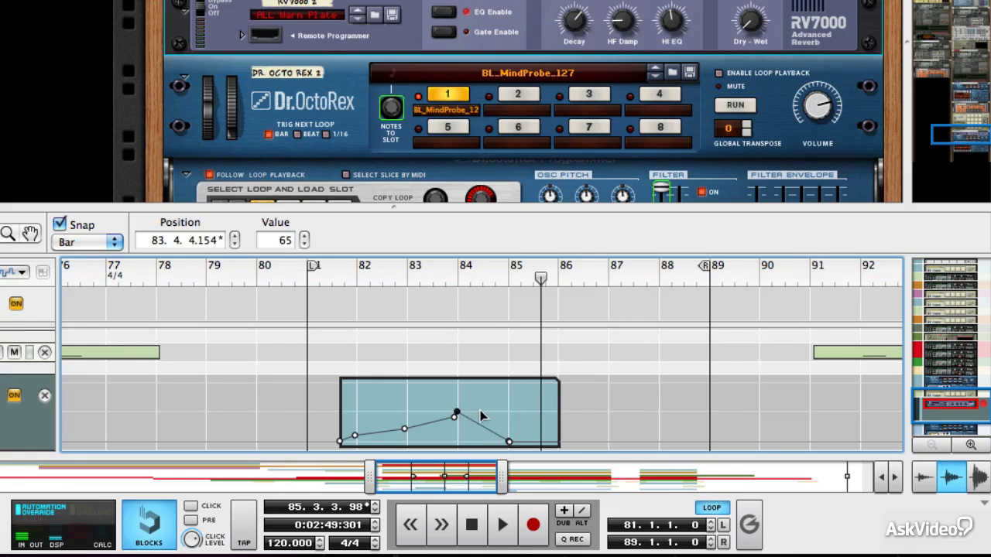
mouse_move(493, 414)
left_mouse_down()
mouse_move(488, 401)
mouse_move(500, 405)
mouse_move(458, 400)
mouse_move(500, 411)
mouse_move(465, 417)
mouse_move(496, 407)
left_mouse_up()
left_click_drag(352, 273, 307, 278)
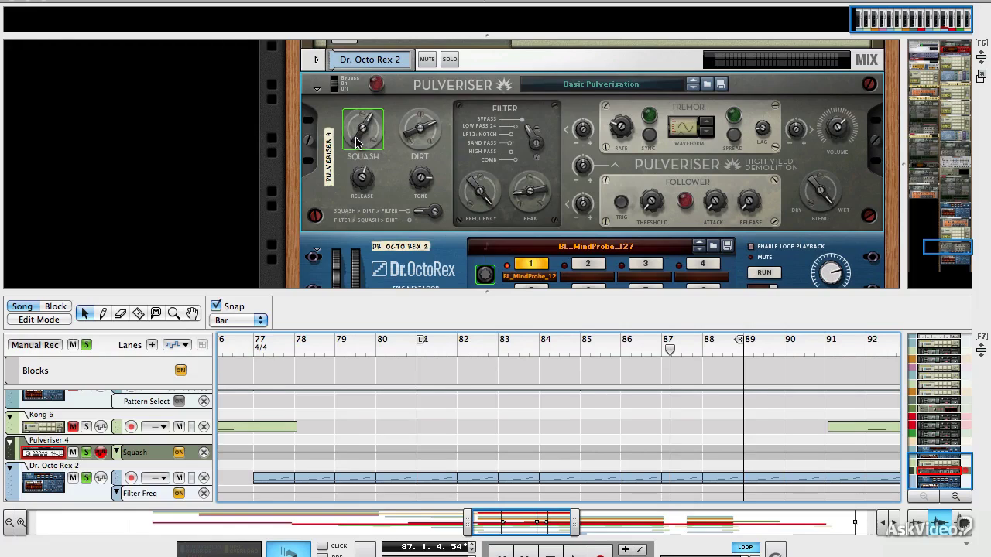
Record automation of the Pulveriser's Squash and Dirt knobs while the loop from bar 81 to 89 plays.
left_click_drag(356, 141, 354, 196)
key("space")
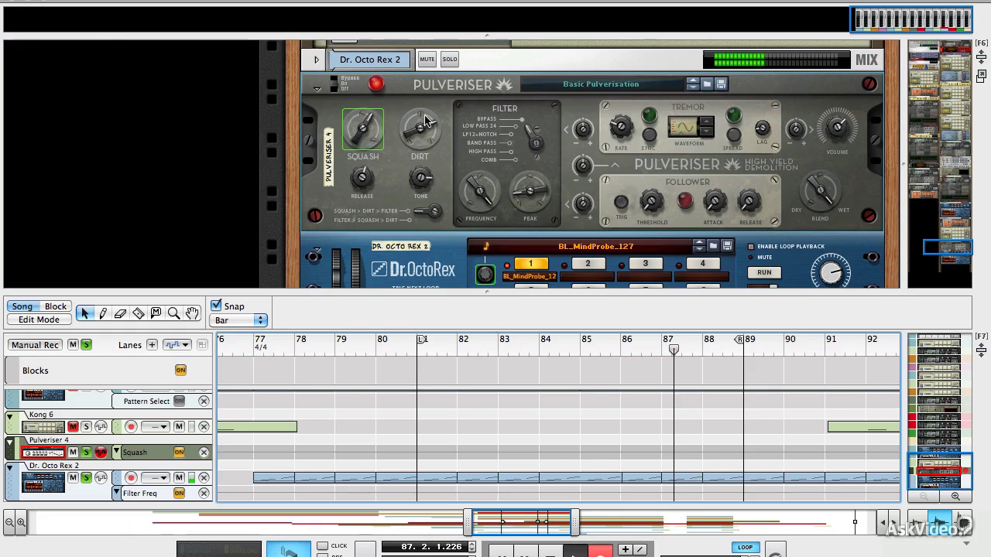
left_click_drag(353, 145, 365, 175)
mouse_move(411, 145)
left_mouse_down()
mouse_move(402, 129)
mouse_move(399, 154)
left_mouse_up()
Record Pulveriser filter mode changes through LP12+Notch, Band Pass and High Pass back to Bypass, and stop recording.
left_click(518, 137)
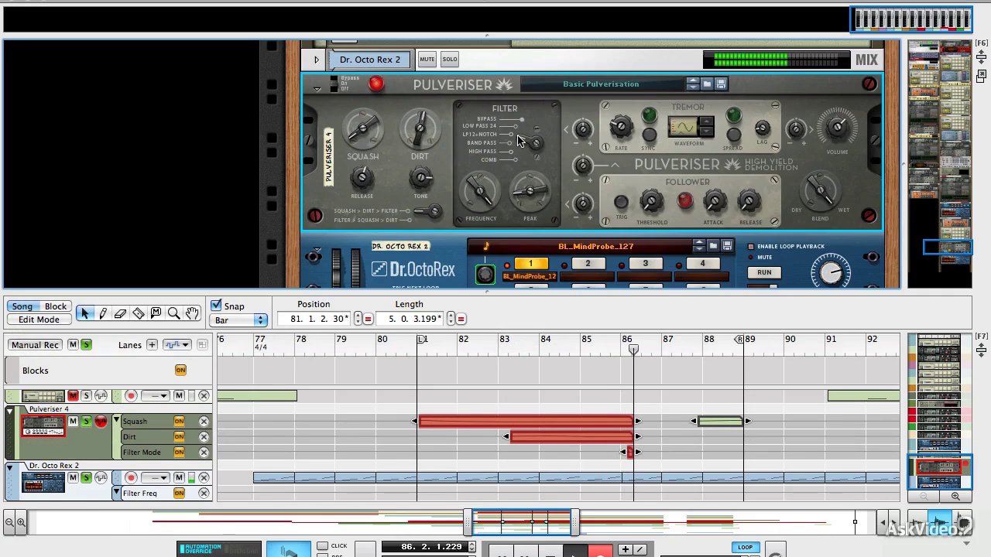
left_click(513, 144)
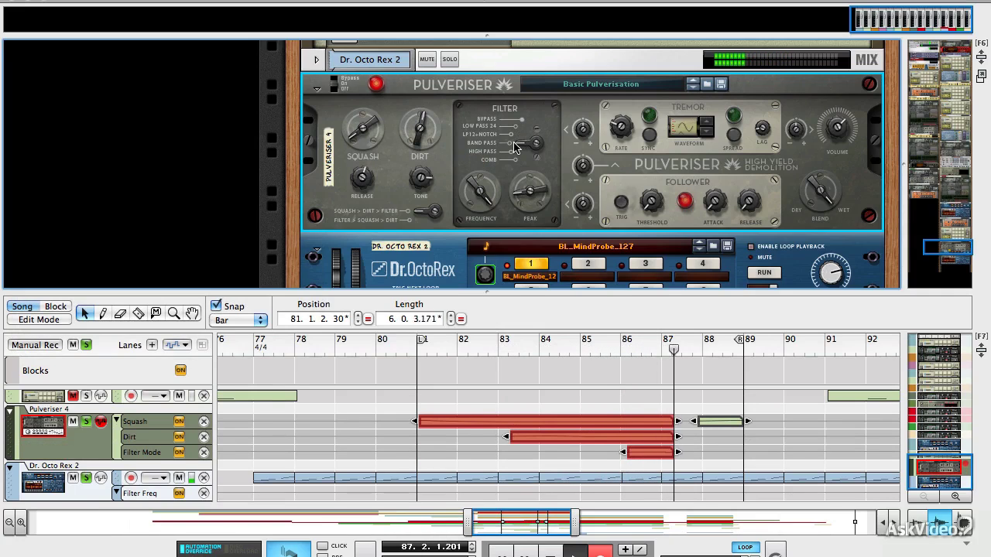
left_click(511, 152)
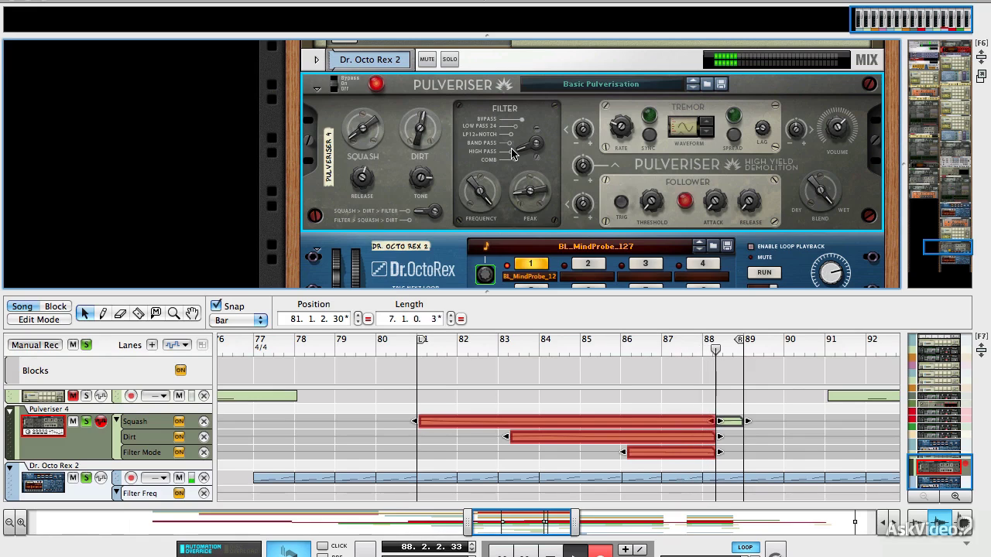
left_click(506, 119)
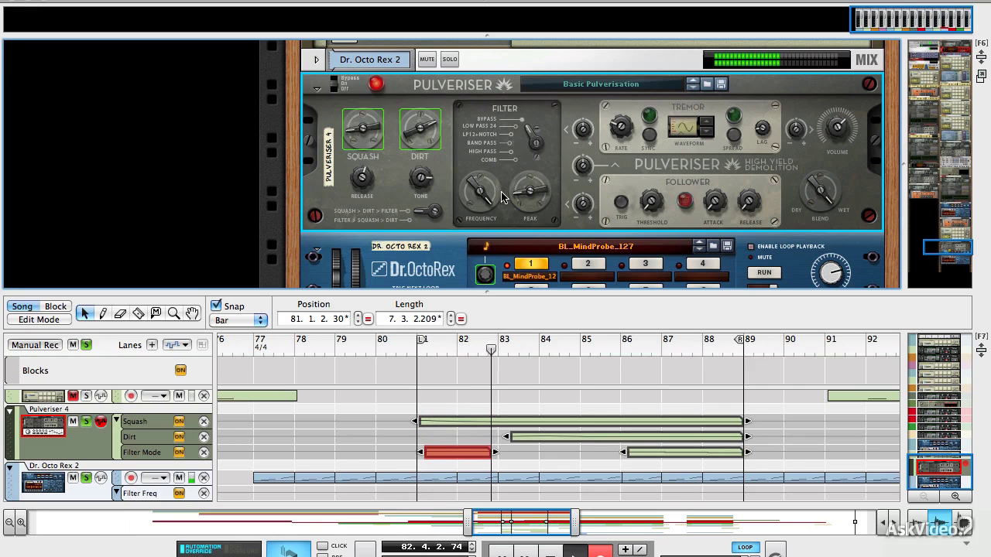
key("space")
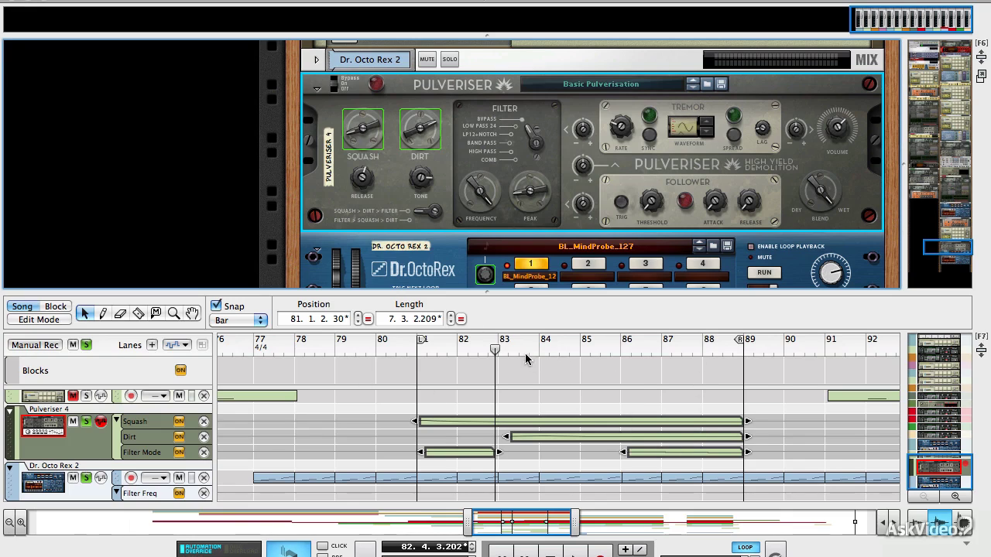
Check the recorded Pulveriser automation at bars 86 and 83, and select the Dirt clip.
left_click_drag(496, 350, 620, 351)
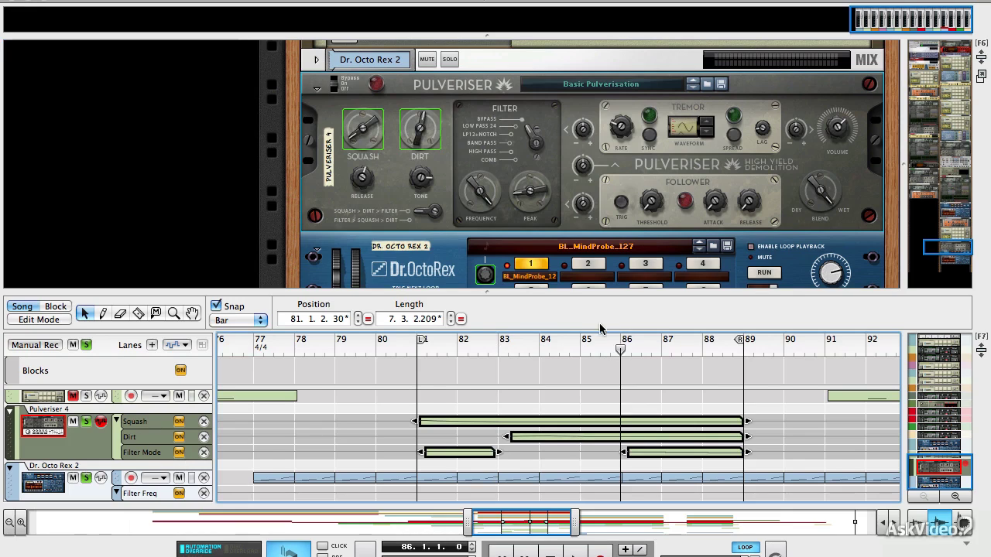
left_click_drag(620, 350, 502, 352)
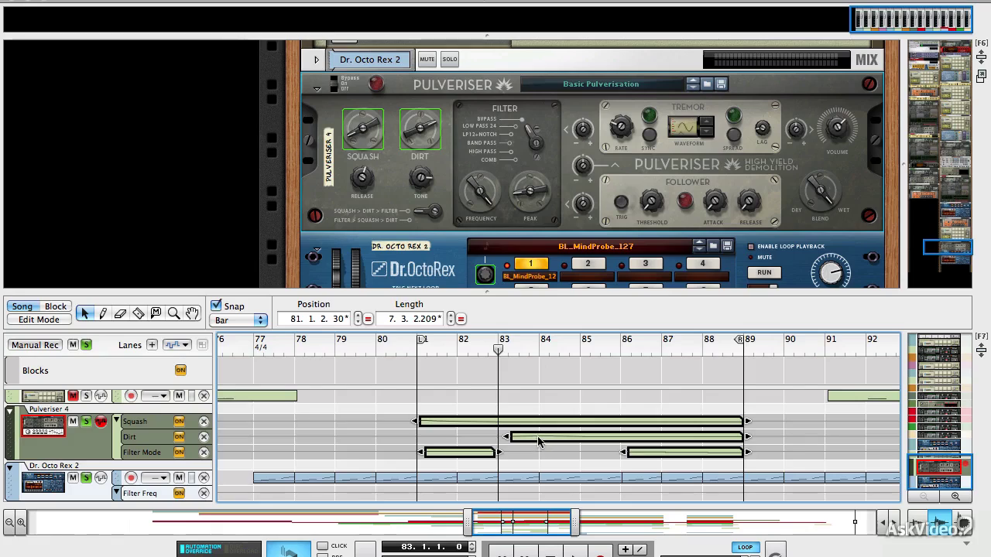
left_click(721, 438)
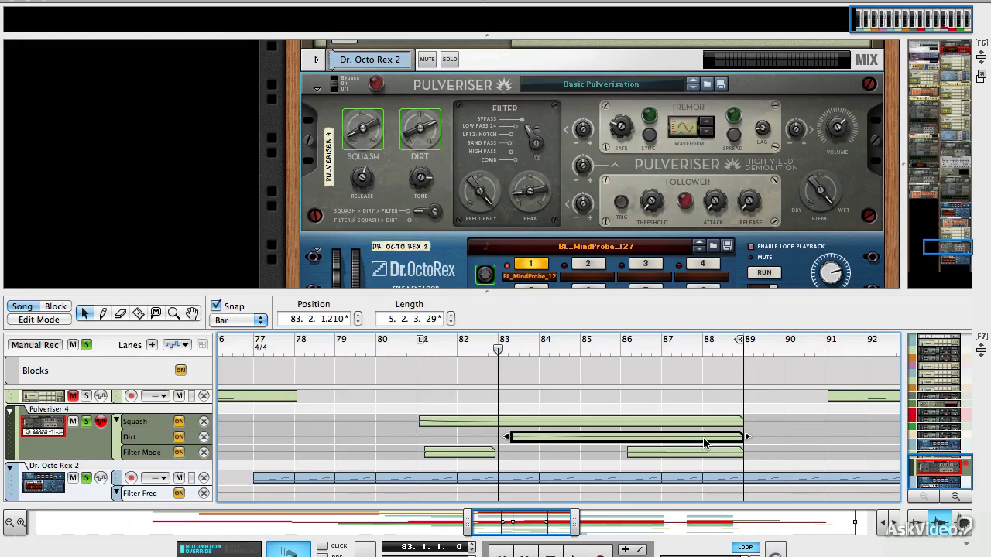
Replace the Pulveriser's Dirt automation by deleting its clip and recording new Dirt knob moves from bar 83 up to bar 89.
key("Delete")
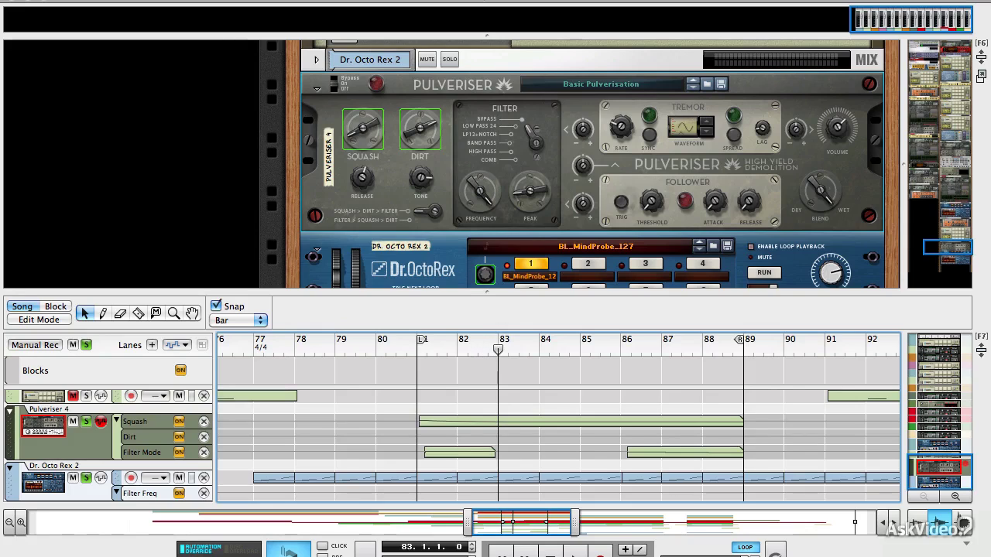
left_click(600, 555)
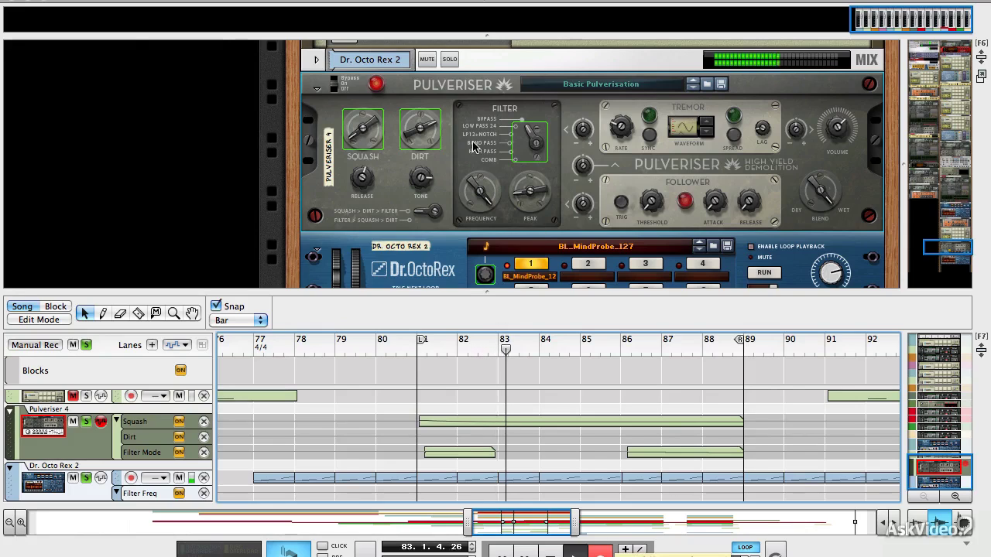
mouse_move(404, 137)
left_mouse_down()
mouse_move(399, 148)
mouse_move(396, 132)
mouse_move(391, 149)
mouse_move(391, 124)
mouse_move(388, 152)
mouse_move(391, 126)
left_mouse_up()
key("space")
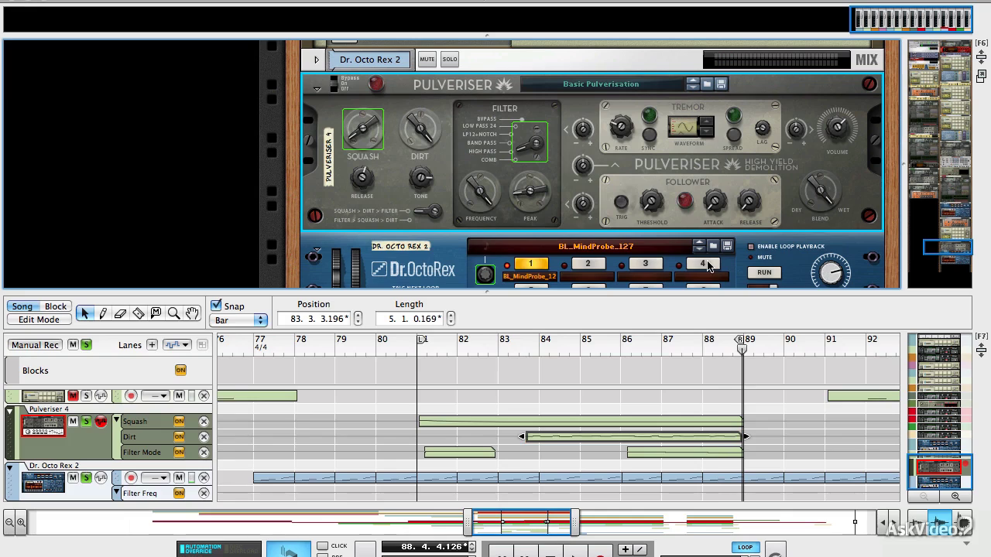
Play back the newly recorded Dirt automation from bar 84 to just before bar 89.
left_click(546, 350)
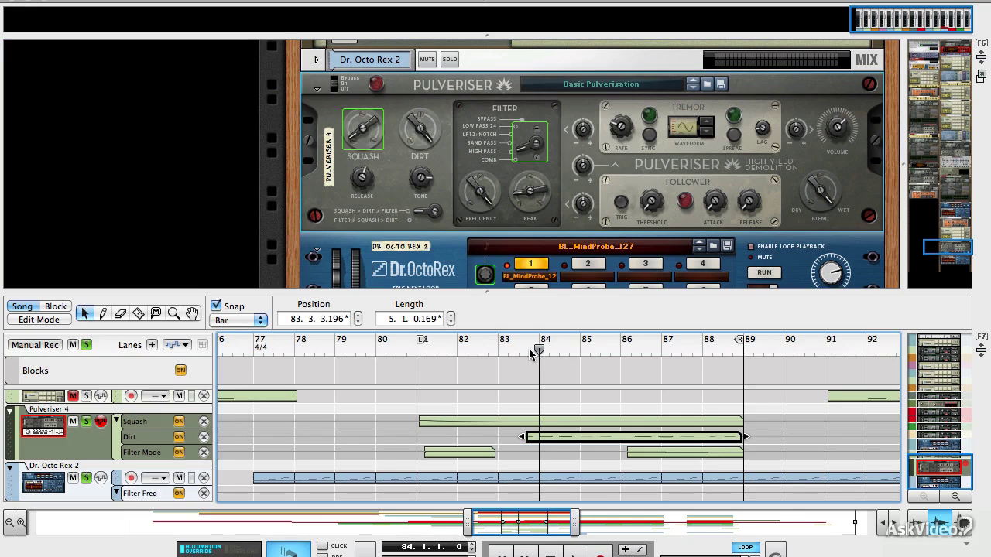
key("space")
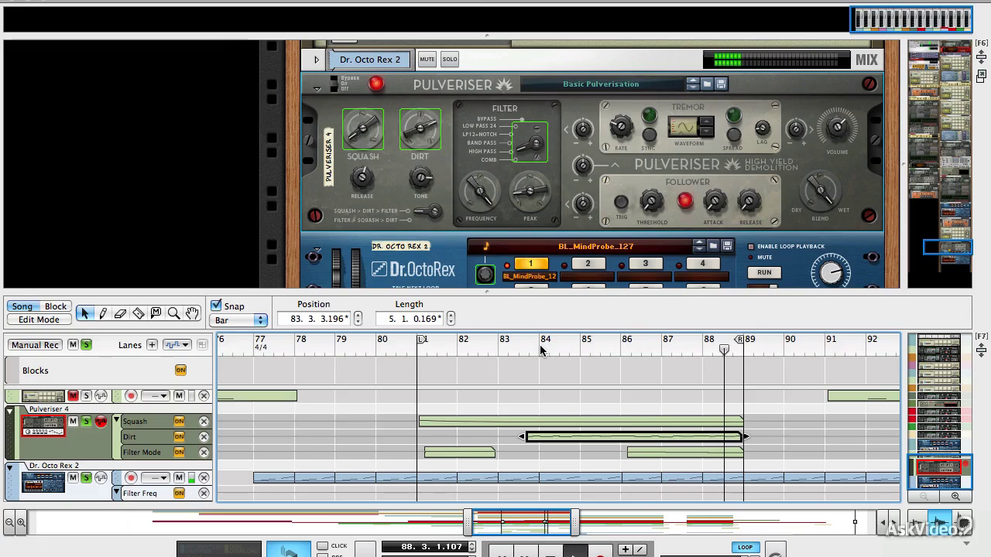
key("space")
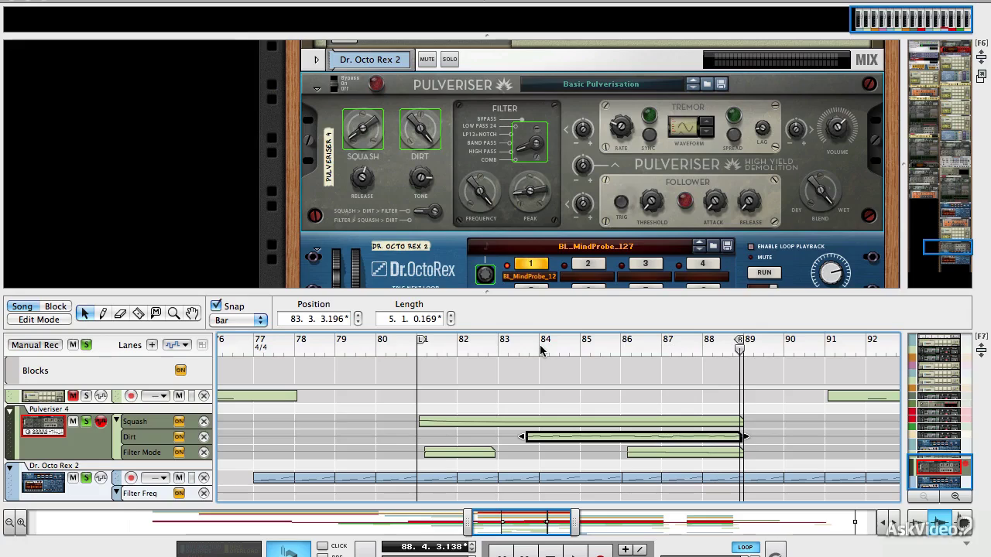